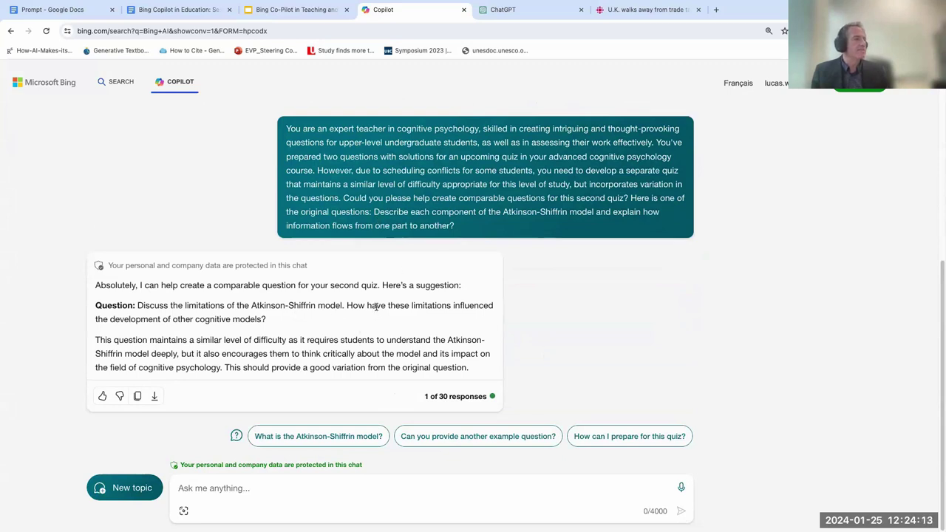
# Step: Ask Copilot to create 5 more quiz questions that are more general
pyautogui.click(271, 491)
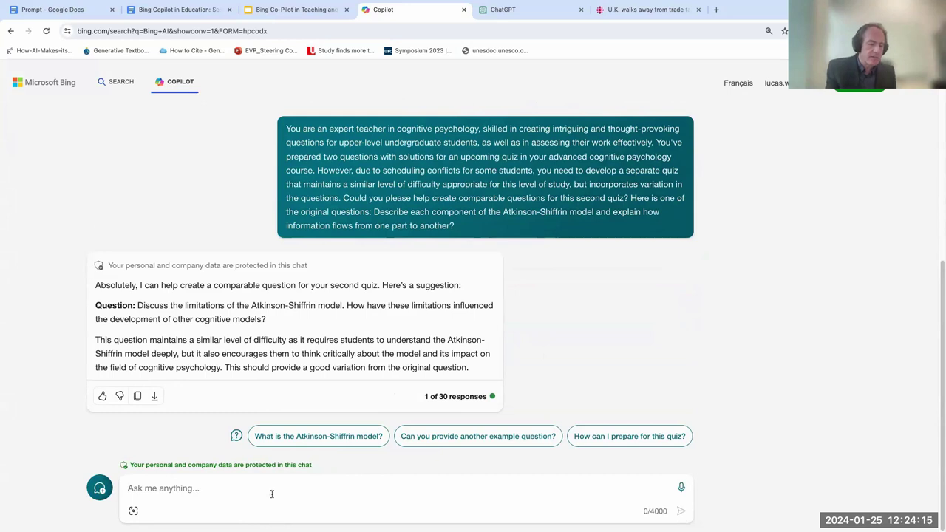
pyautogui.write('Crete')
pyautogui.press('BackSpace')
pyautogui.press('BackSpace')
pyautogui.press('BackSpace')
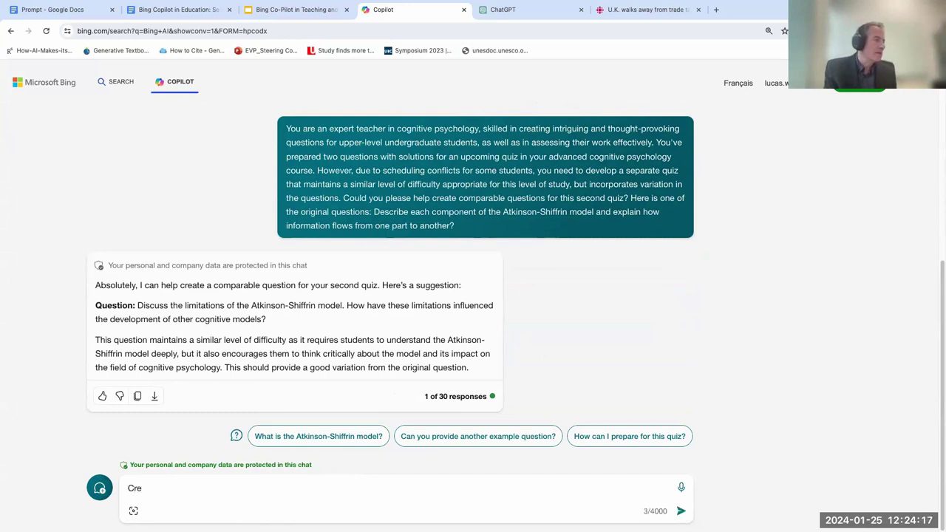
pyautogui.write('ate 5 m')
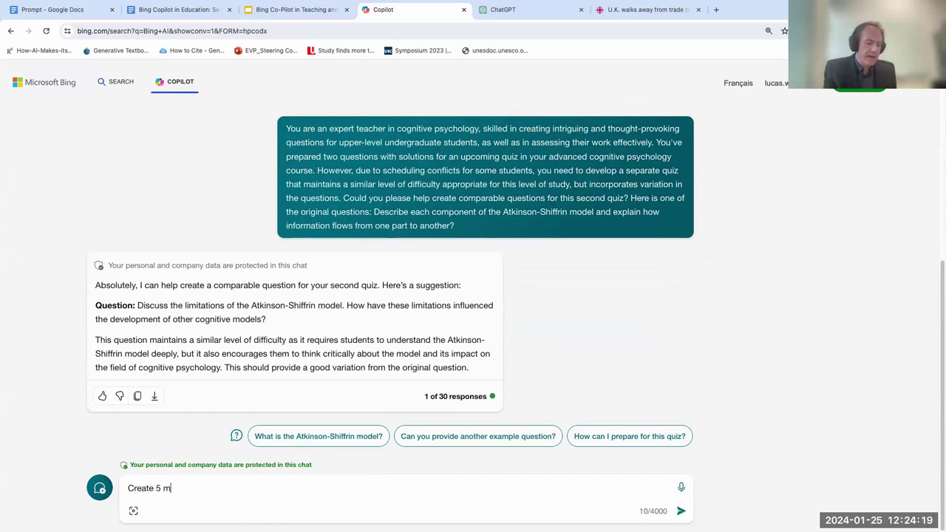
pyautogui.write('ore that')
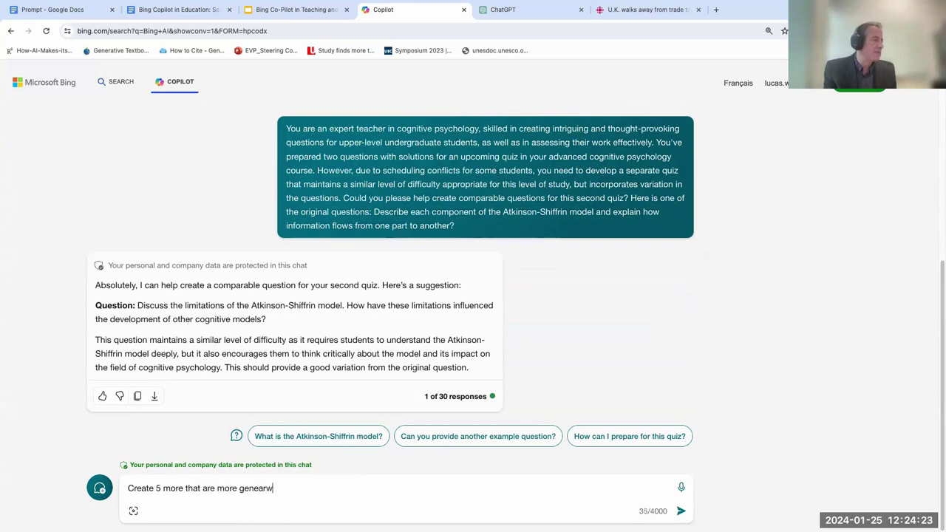
pyautogui.write(' are more geneara')
pyautogui.press('Return')
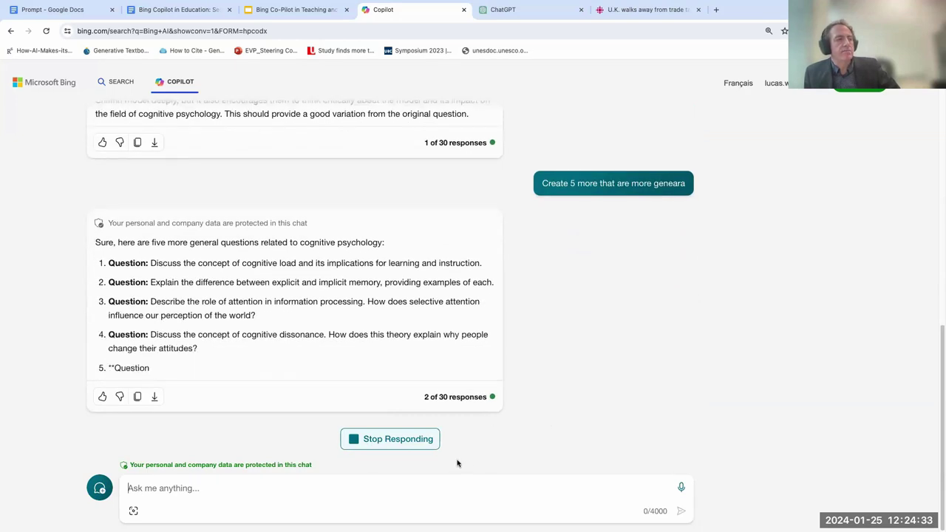
# Step: Ask Copilot to create an answer key for the five general questions
pyautogui.click(354, 481)
pyautogui.write('Create a')
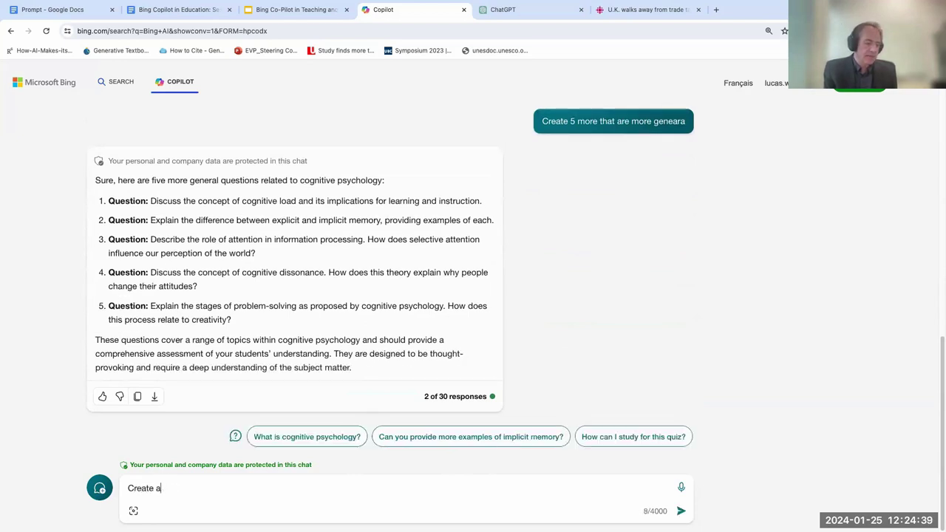
pyautogui.write('m an')
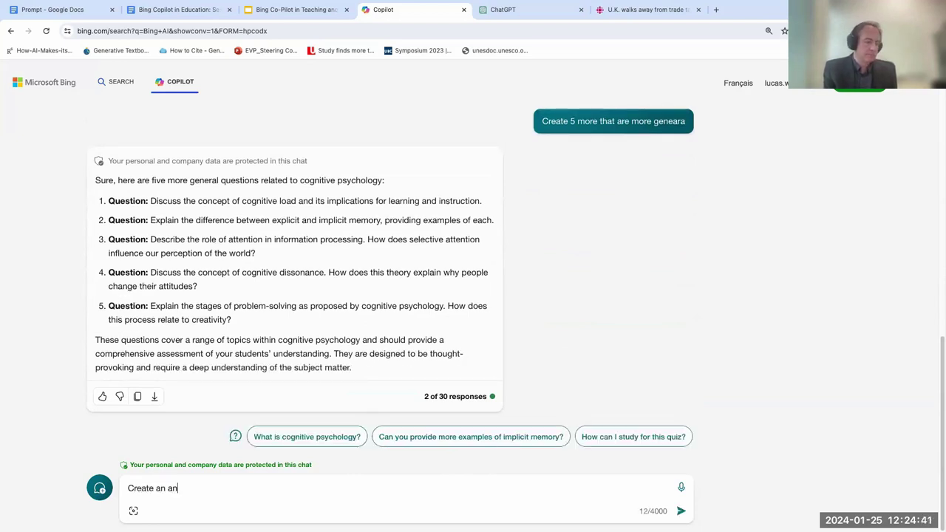
pyautogui.write(' asnwer key')
pyautogui.press('Return')
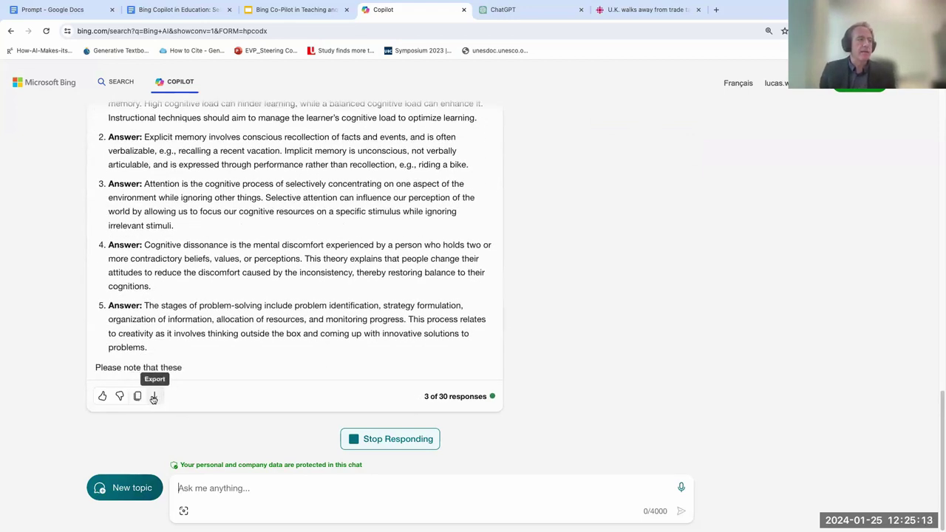
# Step: Export the answer key response as a Word document, and start a new topic in the Copilot chat
pyautogui.click(154, 397)
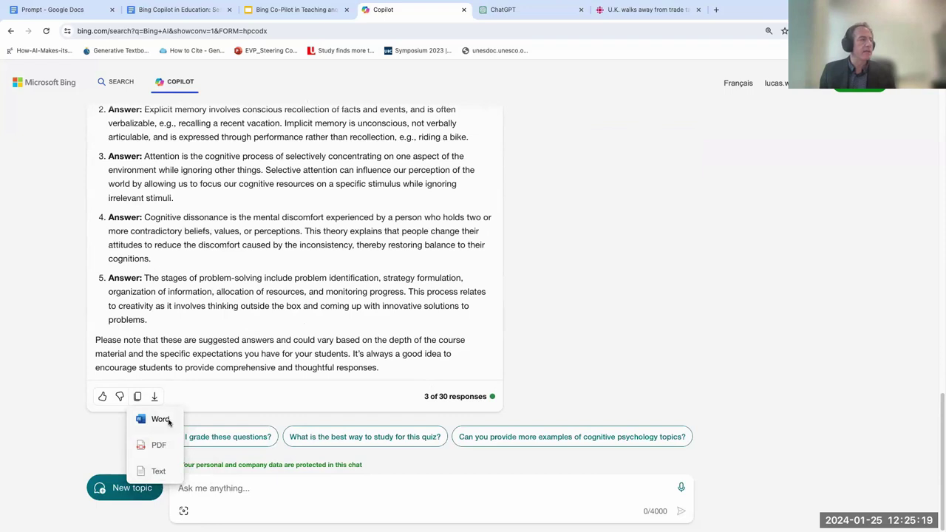
pyautogui.click(160, 419)
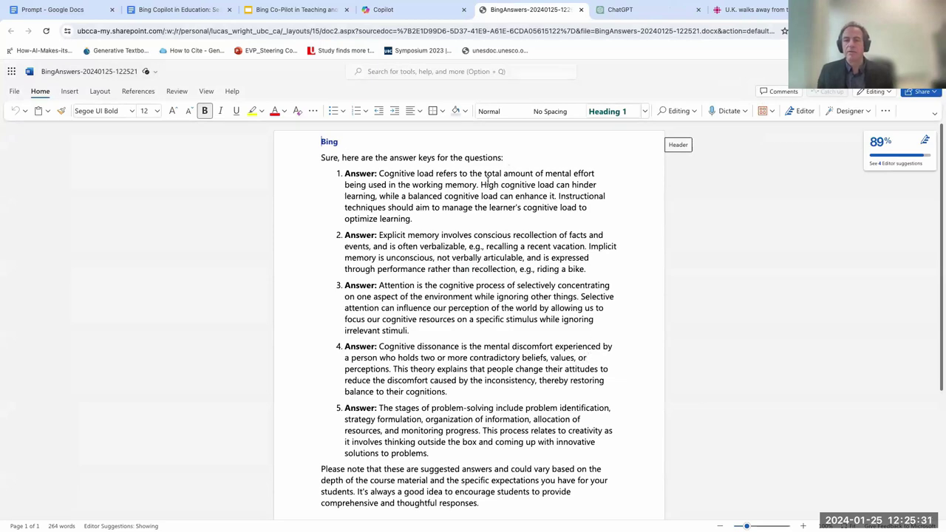
pyautogui.click(406, 10)
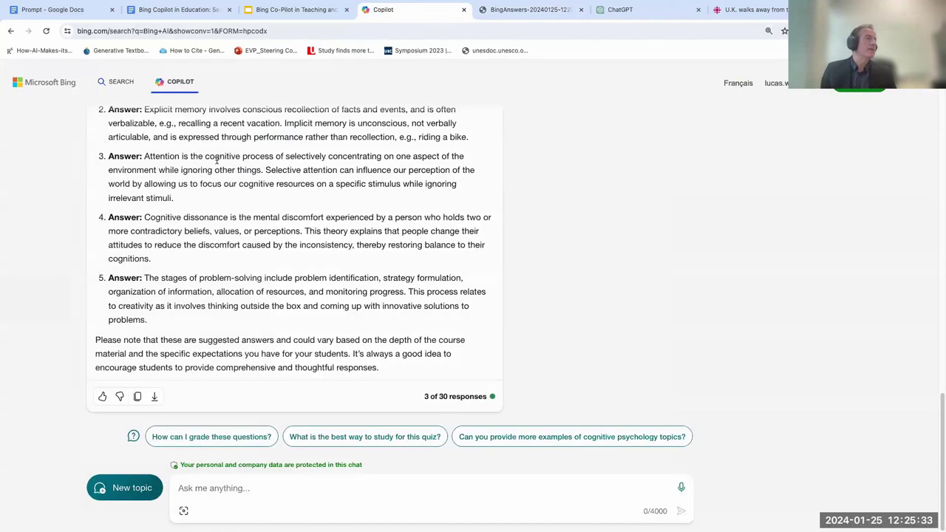
pyautogui.click(101, 486)
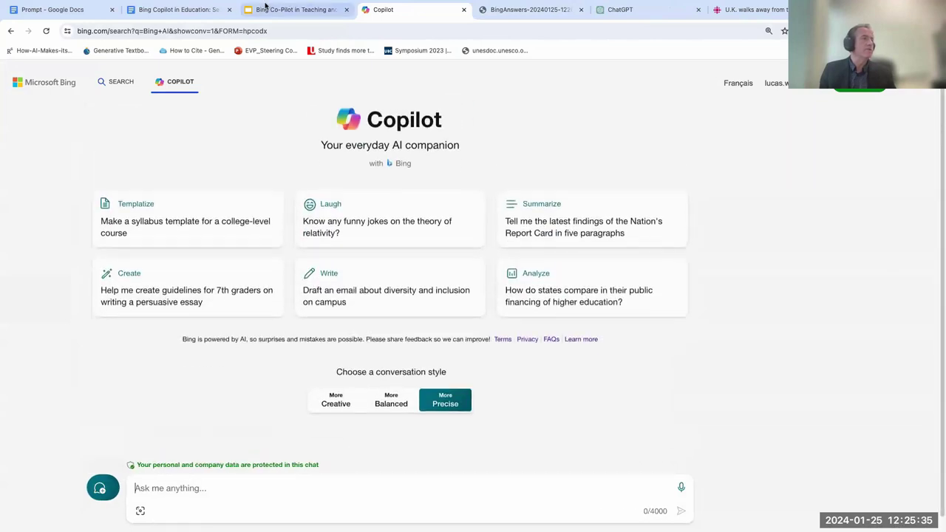
# Step: Copy the full rubric prompt text, without its heading, from slide 17 of the Bing Co-Pilot in Teaching and Learning presentation
pyautogui.click(268, 10)
pyautogui.click(66, 278)
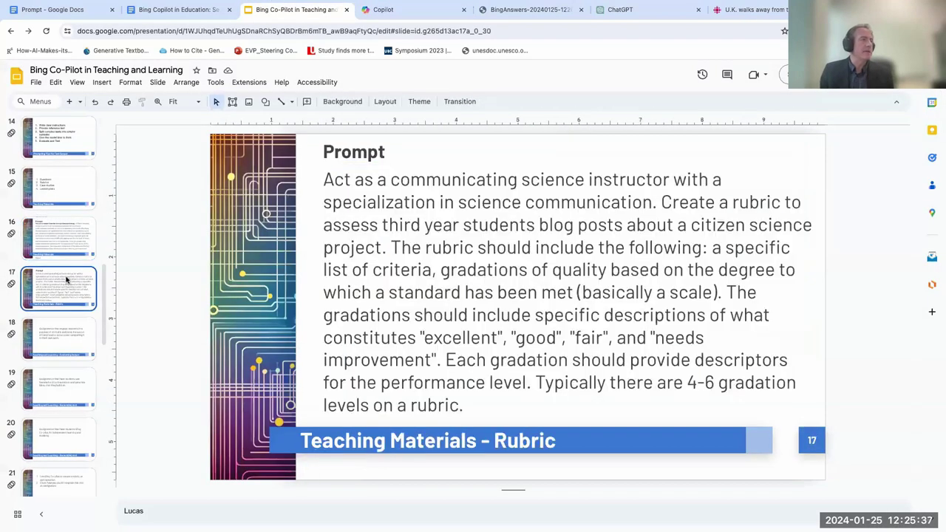
pyautogui.click(463, 244)
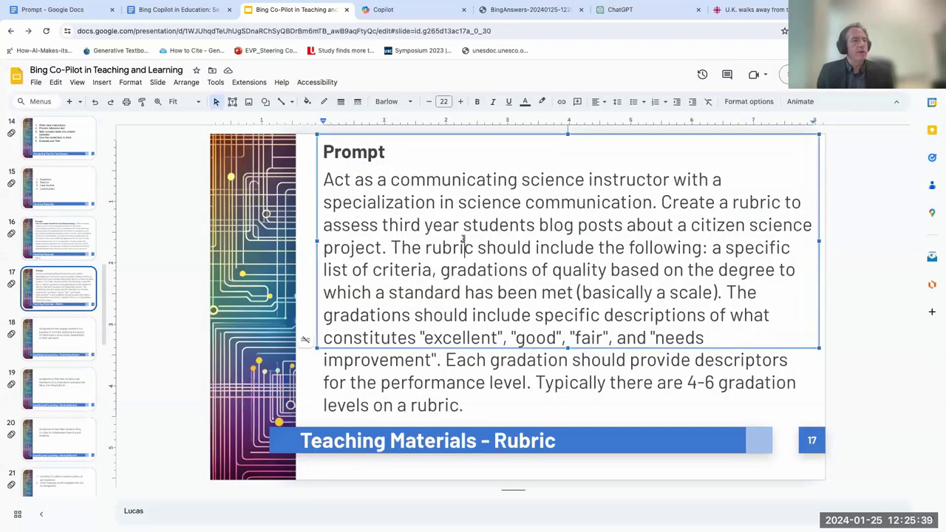
pyautogui.doubleClick(463, 246)
pyautogui.moveTo(490, 403); pyautogui.dragTo(320, 175)
pyautogui.hotkey('ctrl', 'c')
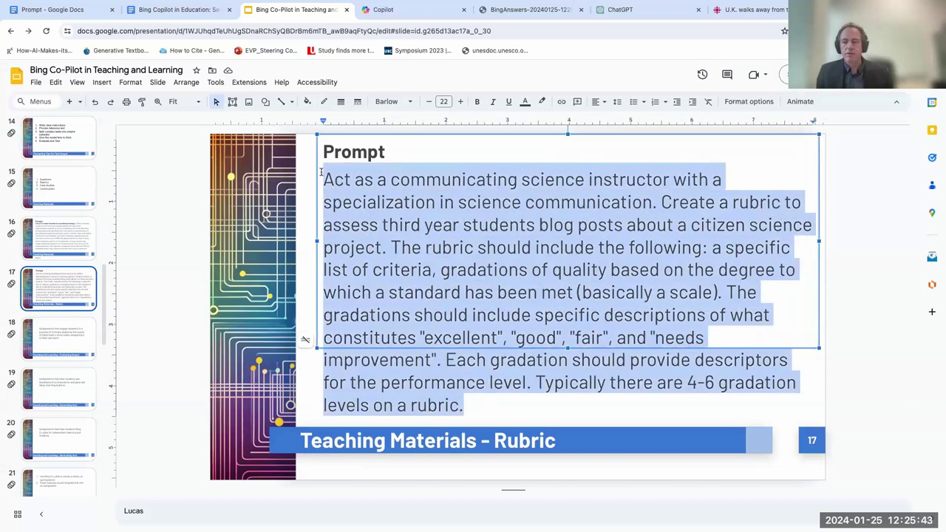
# Step: Submit the copied science communication rubric prompt in the new Copilot chat
pyautogui.click(390, 10)
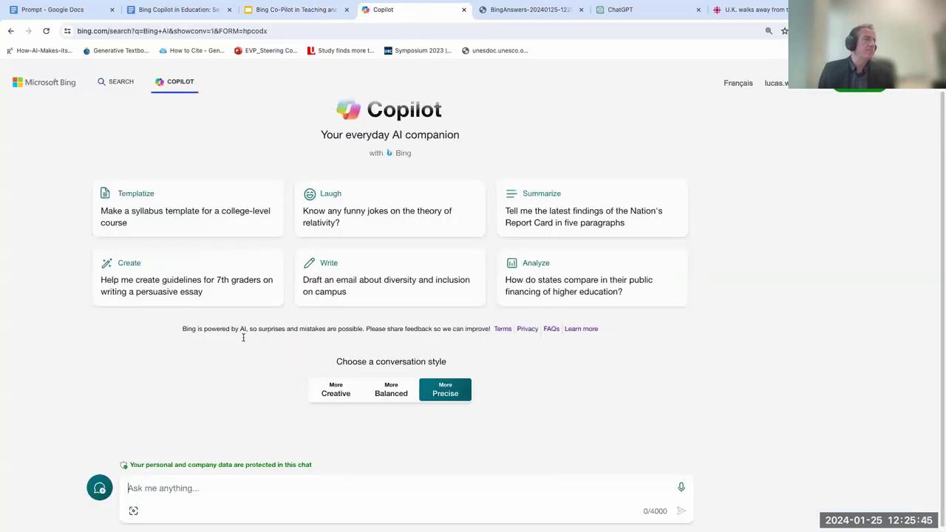
pyautogui.click(234, 491)
pyautogui.hotkey('ctrl', 'v')
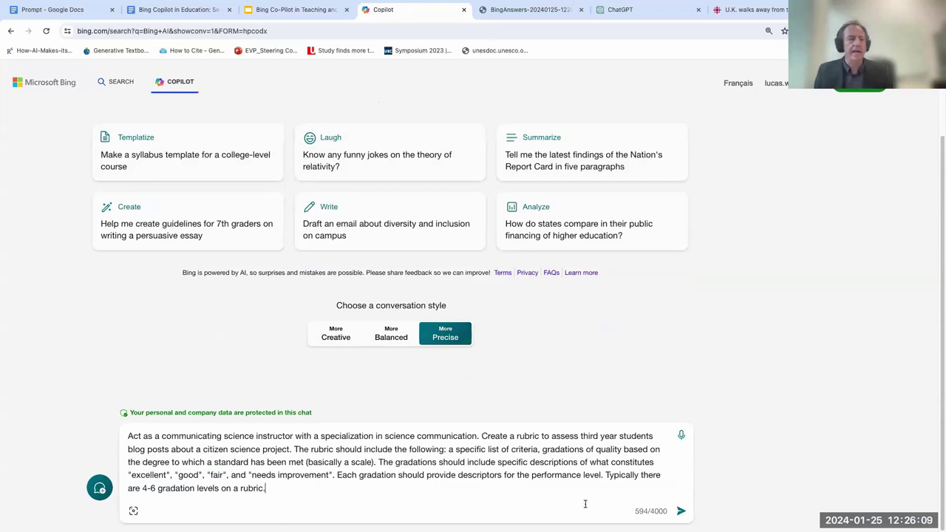
pyautogui.click(679, 511)
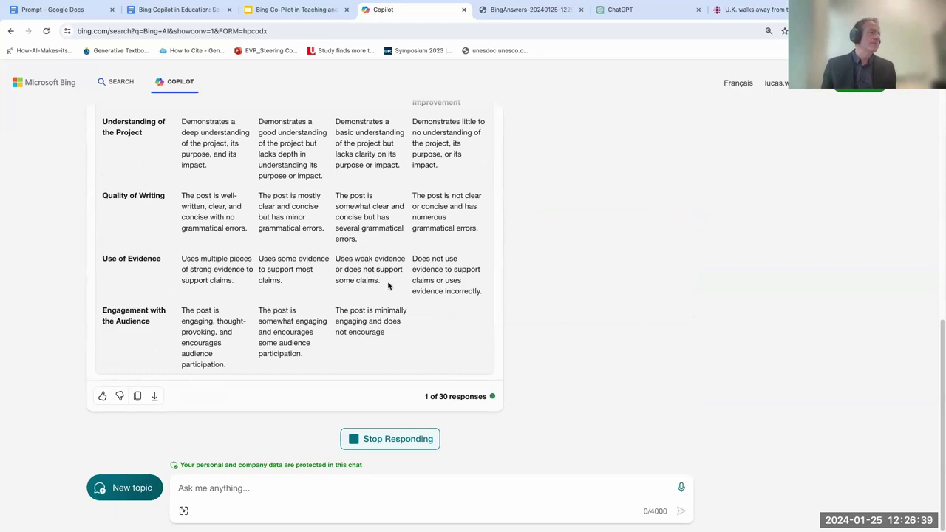
# Step: Show slide 18, Teaching and Learning - Evaluating Output, in the Google Slides presentation
pyautogui.click(285, 16)
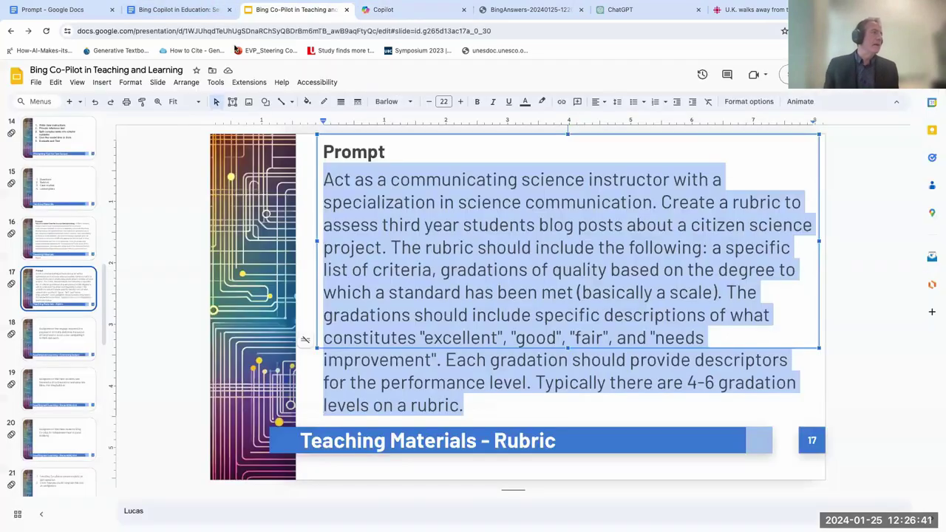
pyautogui.click(62, 353)
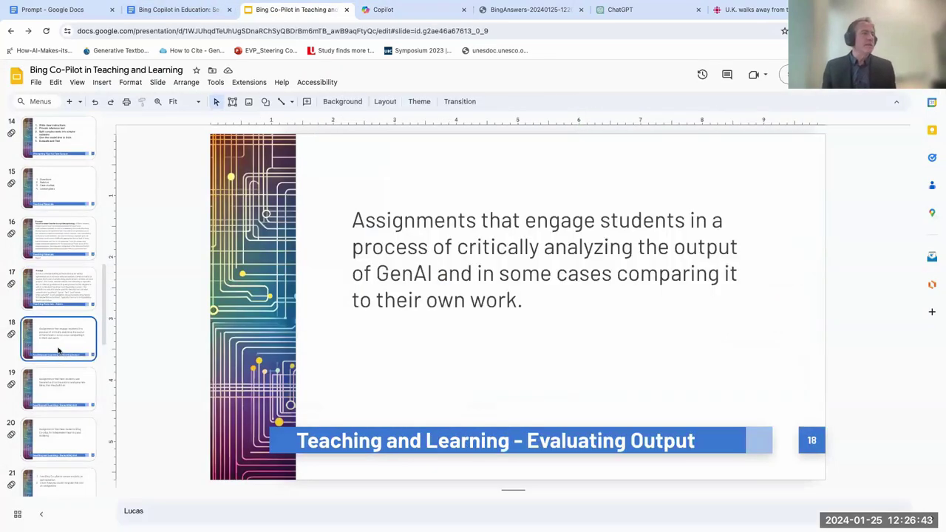
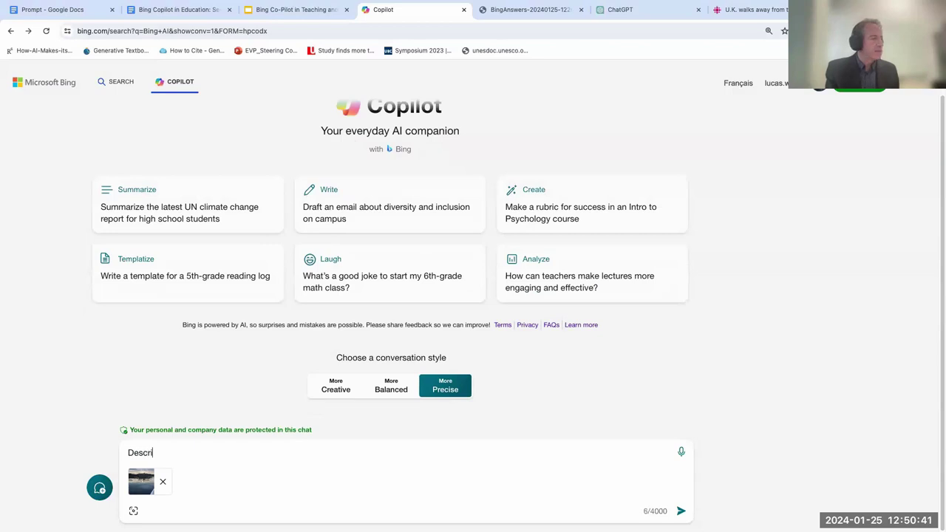
# Step: Ask Copilot to describe the attached image in detail, provide meaningful alternative text and tell where it is located
pyautogui.write('ge in')
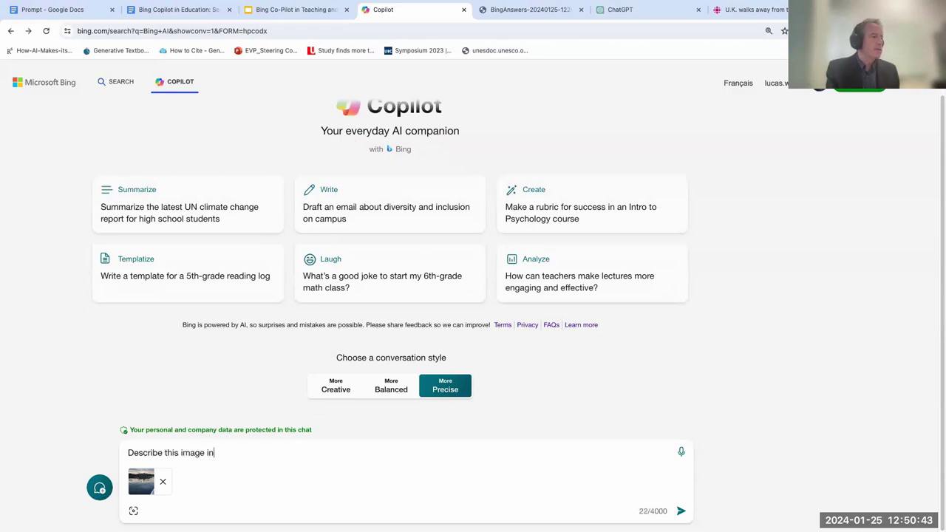
pyautogui.write(' detail. Prov')
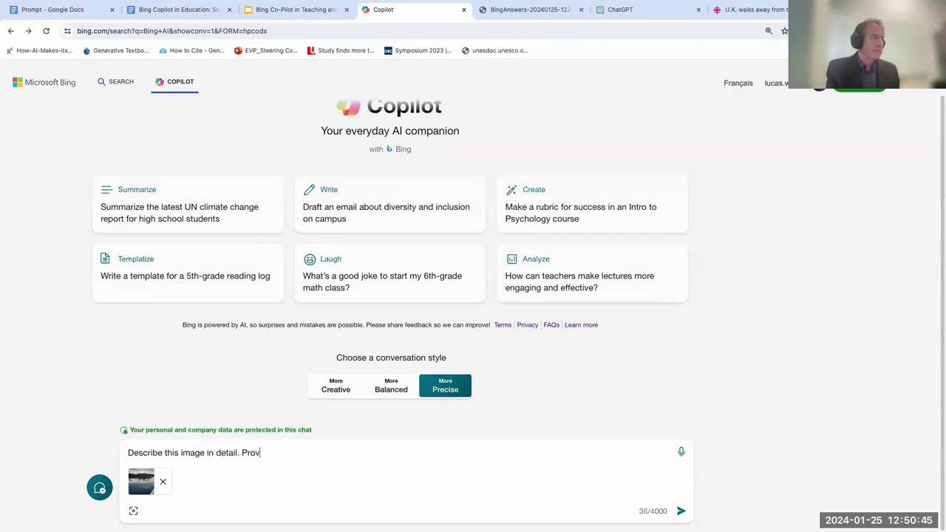
pyautogui.write('ide me with mean')
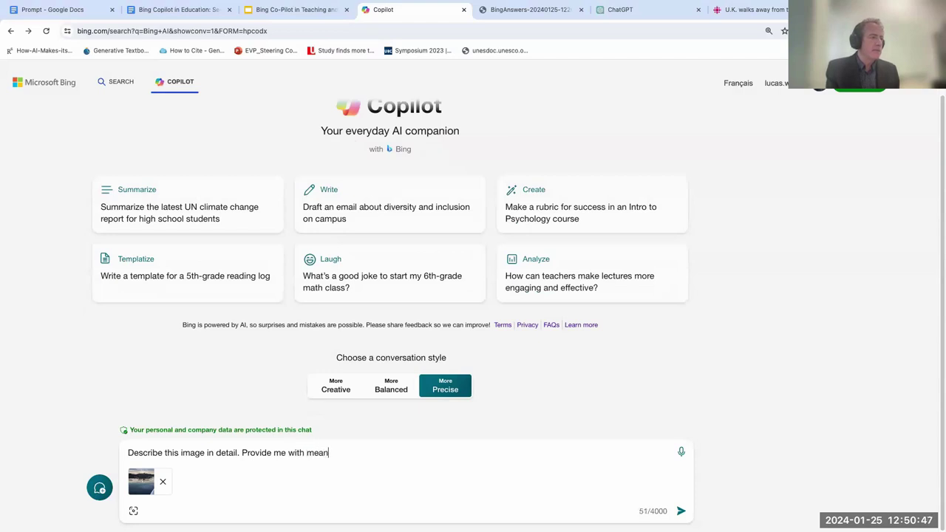
pyautogui.write('ingful ')
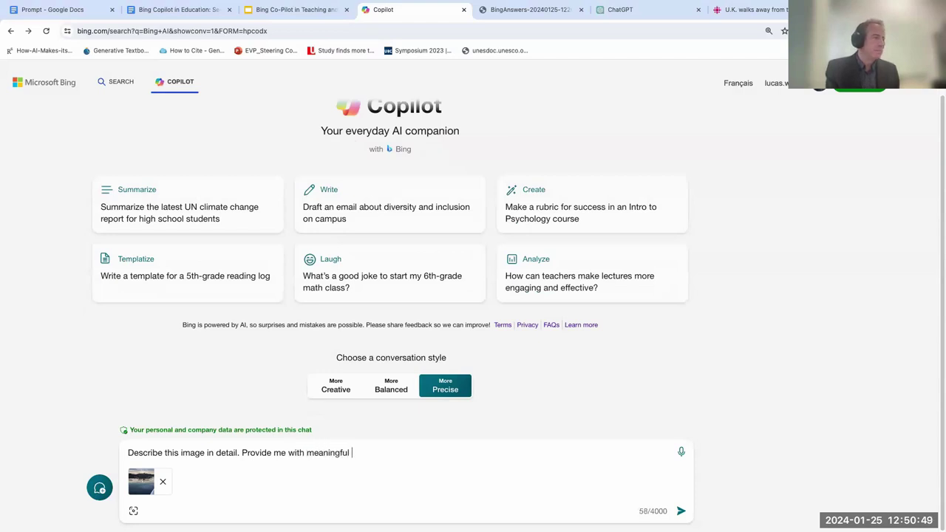
pyautogui.write('alternative text. ')
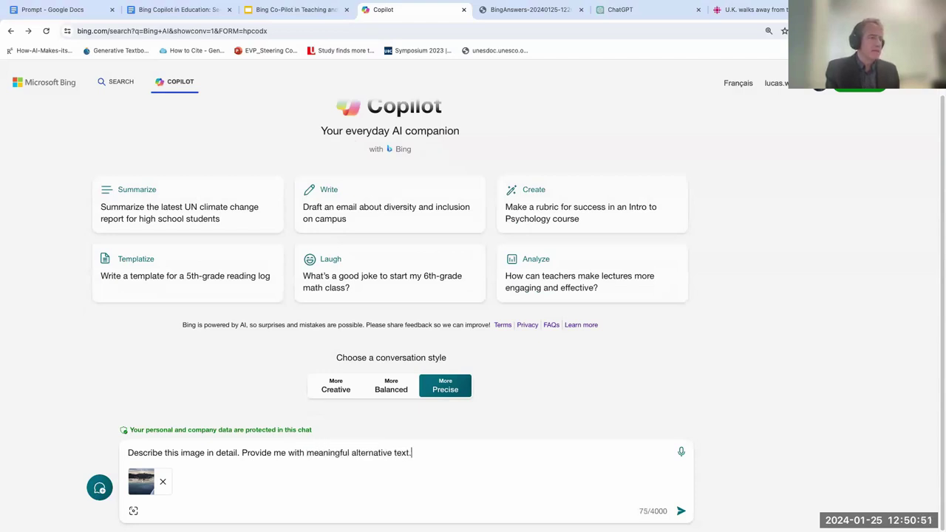
pyautogui.write('Also tell me whwer')
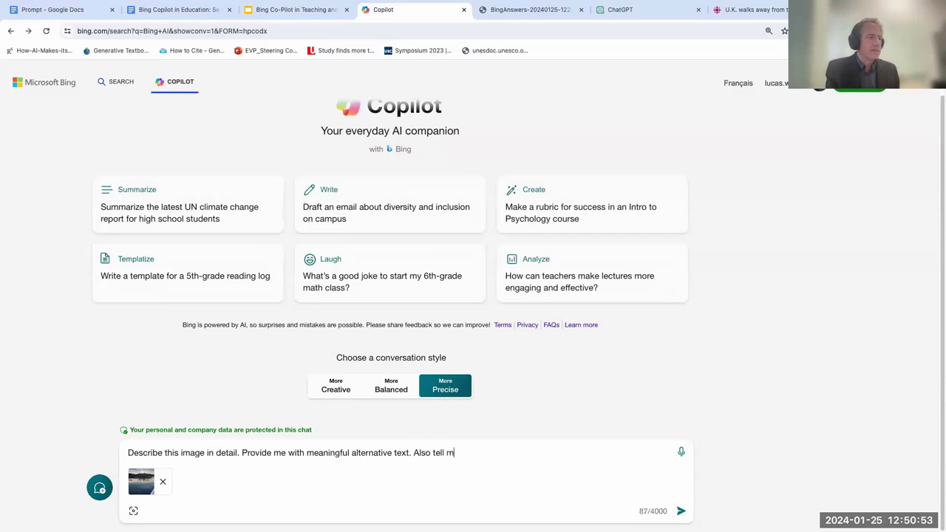
pyautogui.press('BackSpace')
pyautogui.write('er')
pyautogui.write('e it is lica')
pyautogui.write('ocated')
pyautogui.press('Return')
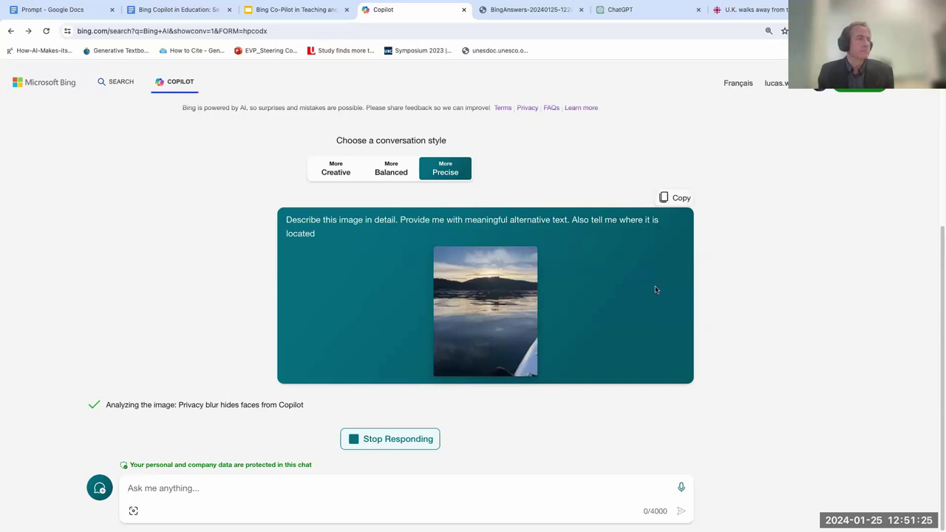
# Step: Switch to ChatGPT, attach the lake photo and ask for a description, alternative text and a CSV of every object visible in the image
pyautogui.click(639, 10)
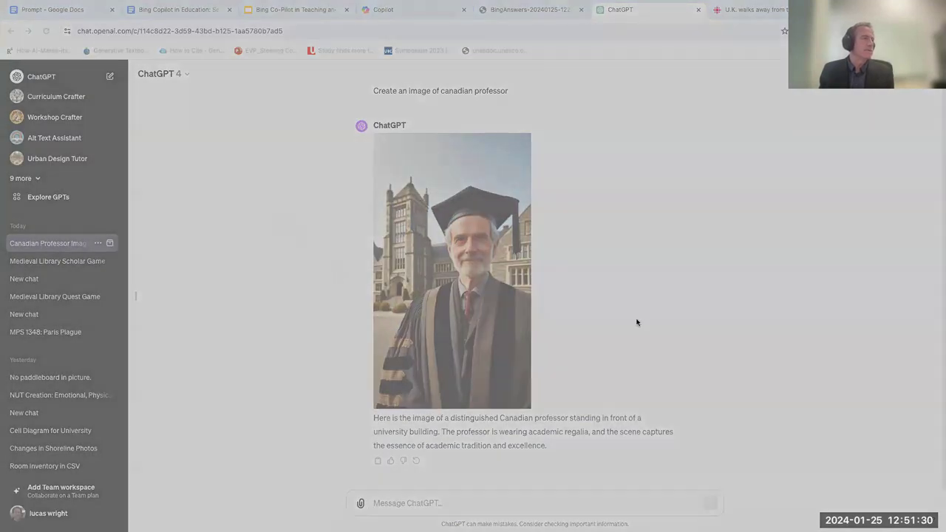
pyautogui.moveTo(637, 322); pyautogui.dragTo(786, 363)
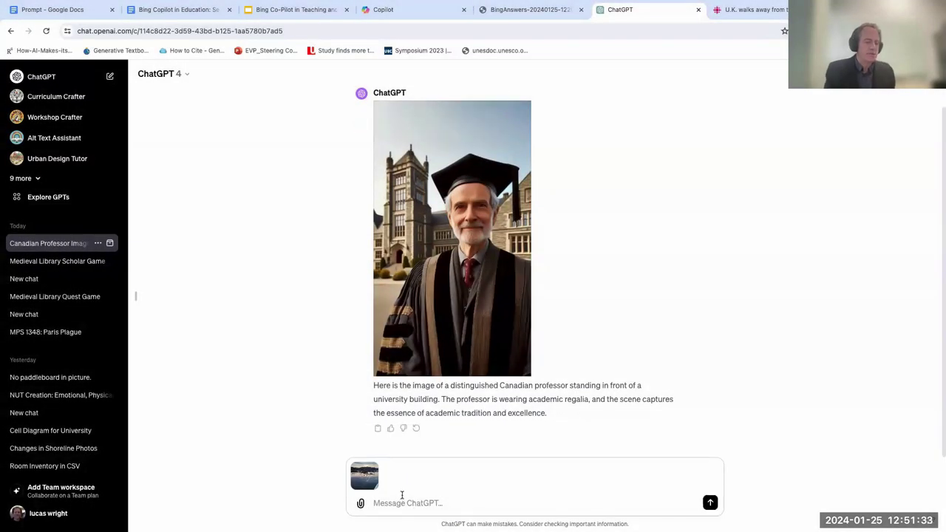
pyautogui.write('Desvr')
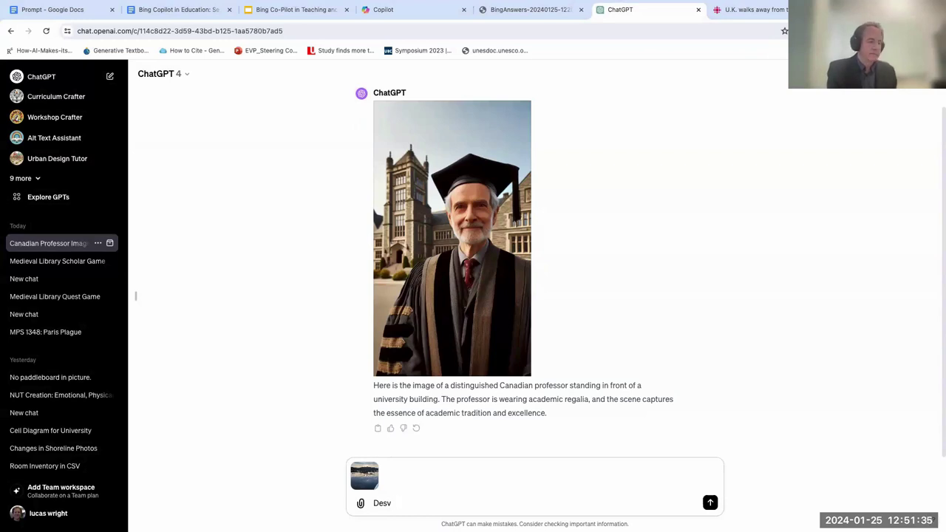
pyautogui.press('BackSpace')
pyautogui.press('BackSpace')
pyautogui.write('cribe this image and c')
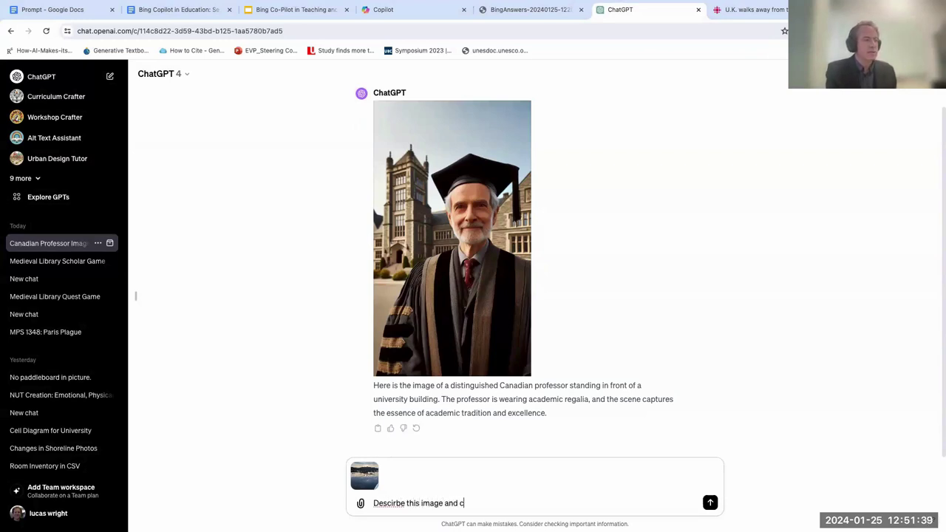
pyautogui.write('reet')
pyautogui.write('te elternative tex')
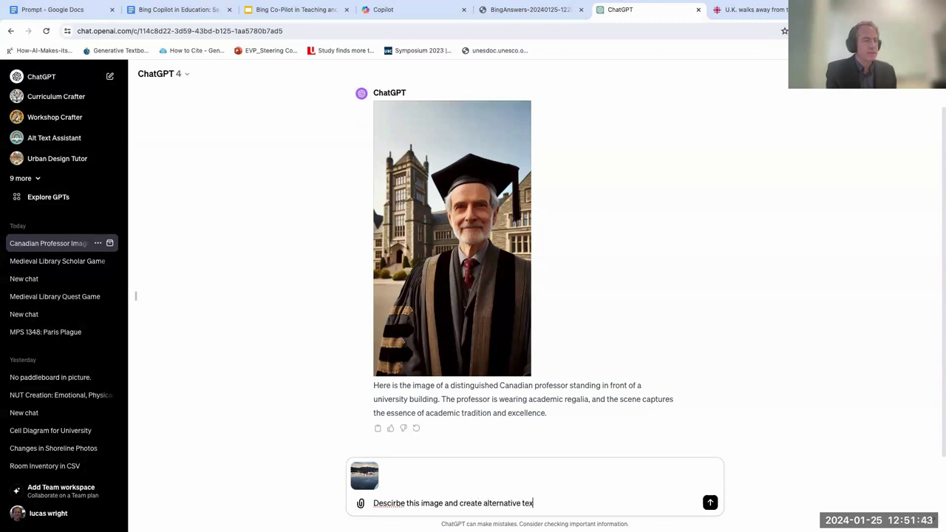
pyautogui.write('t. Create a CSV showing me every')
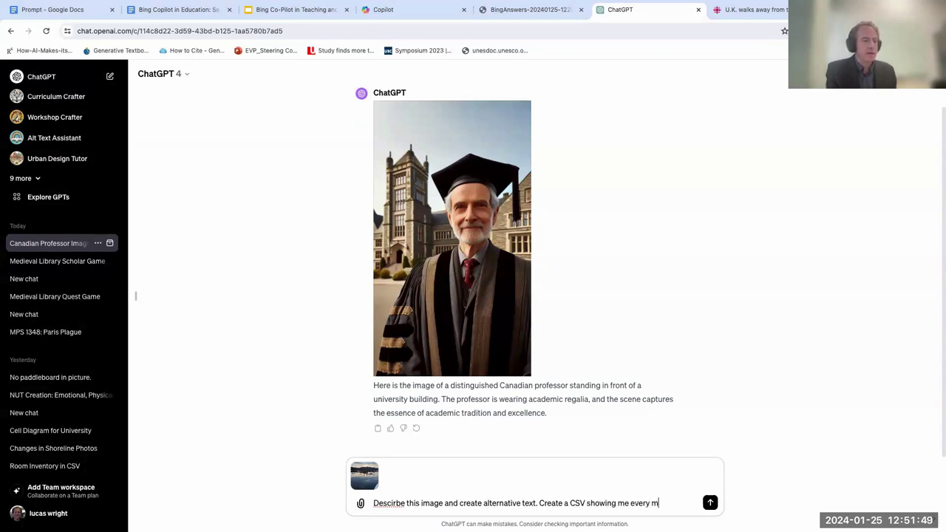
pyautogui.write(' object viso')
pyautogui.write('ble in the image')
pyautogui.press('Return')
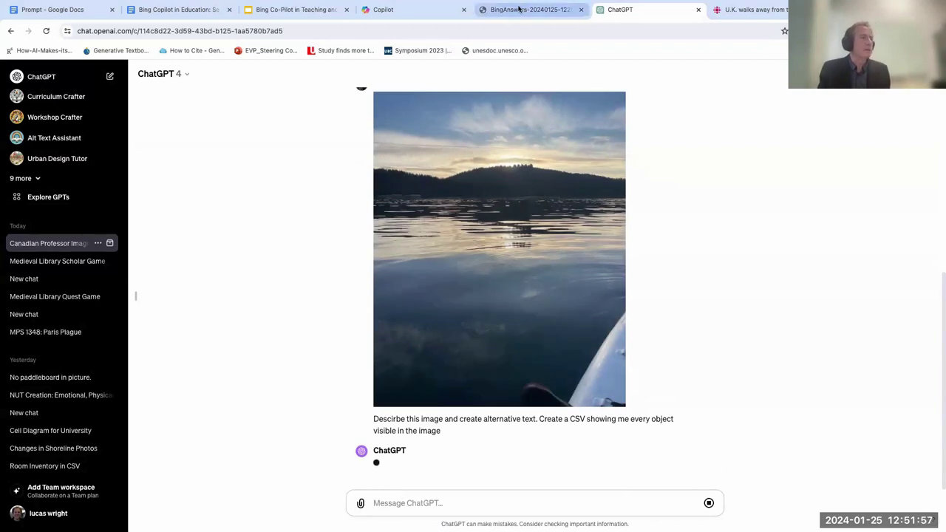
# Step: Return to Copilot and review its image description, location reasoning and suggested alternative text for the lake photo
pyautogui.click(413, 10)
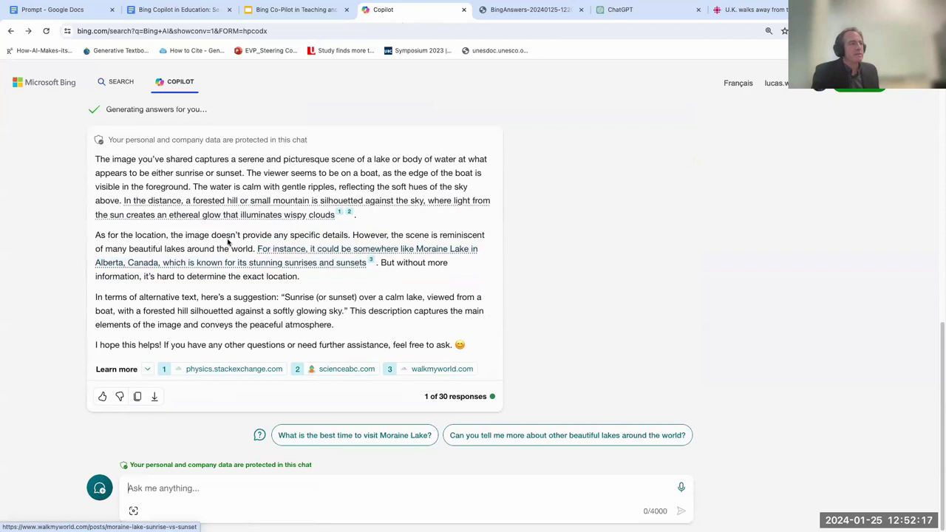
pyautogui.moveTo(121, 235); pyautogui.dragTo(254, 248)
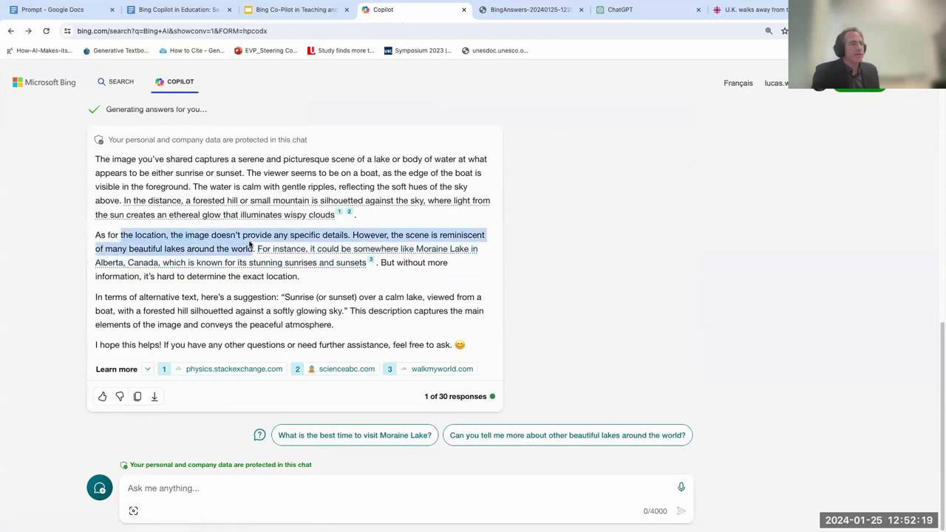
pyautogui.click(259, 247)
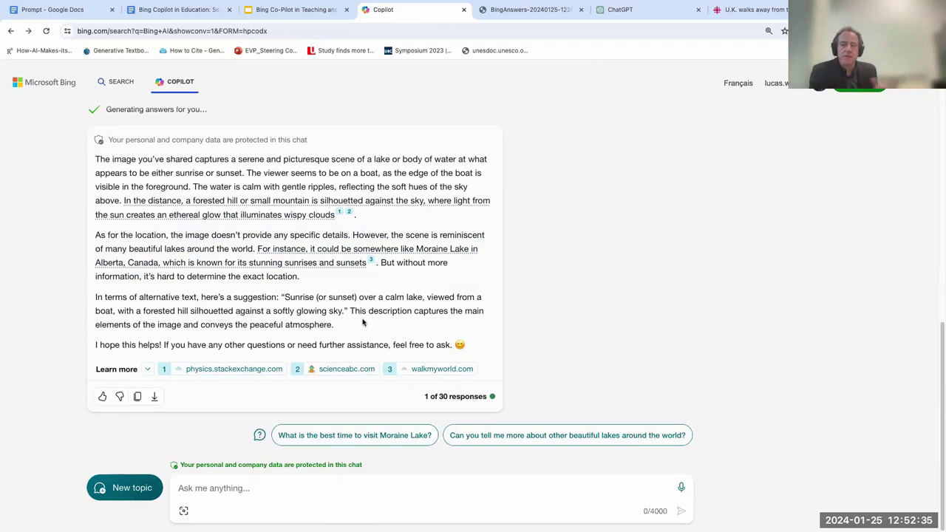
# Step: Download the CSV of visible objects that ChatGPT created and switch to Excel to examine its object and location columns
pyautogui.click(631, 15)
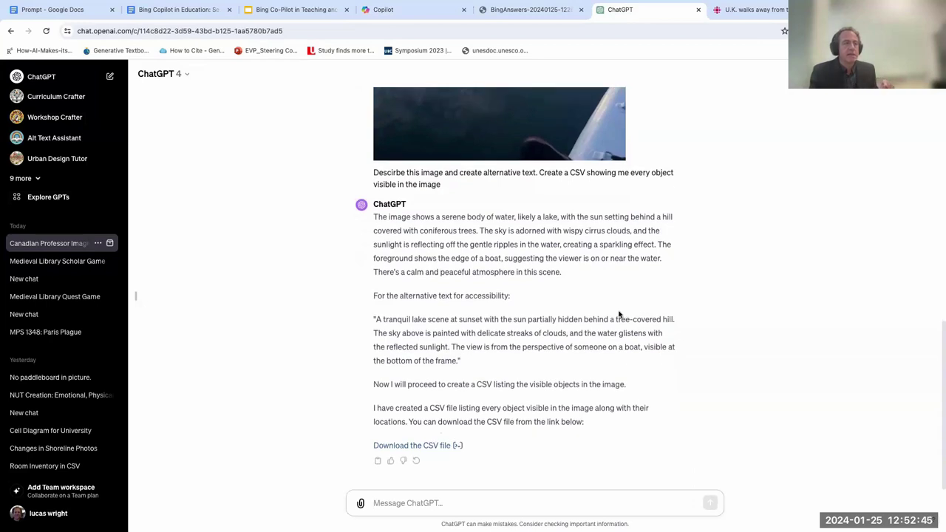
pyautogui.click(435, 448)
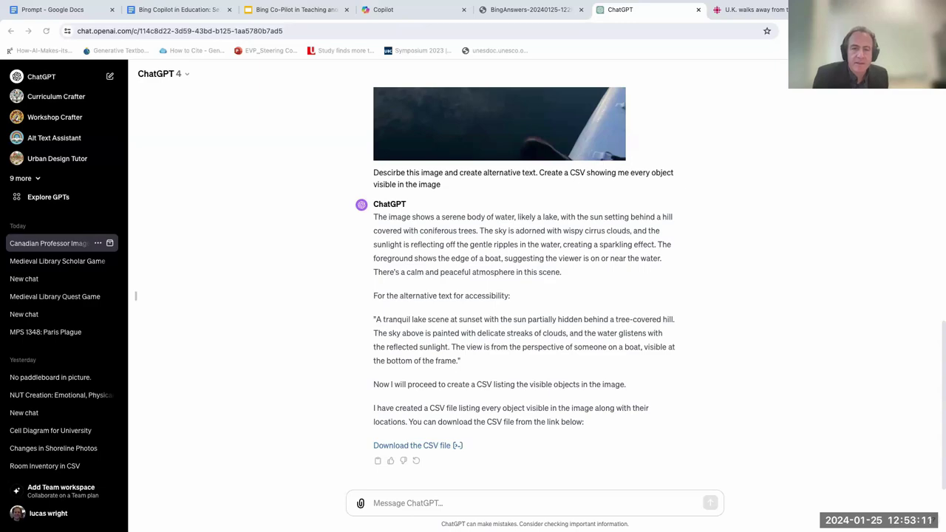
pyautogui.press('super+Tab')
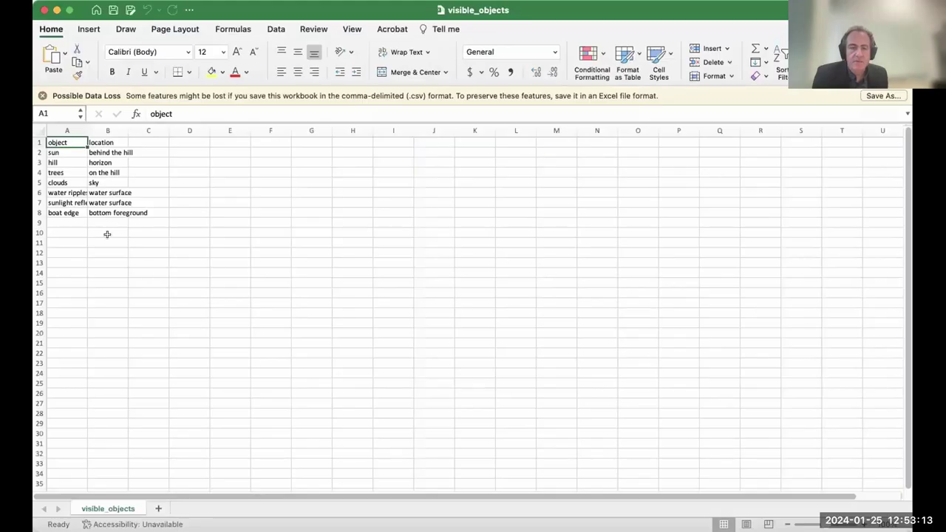
pyautogui.click(140, 212)
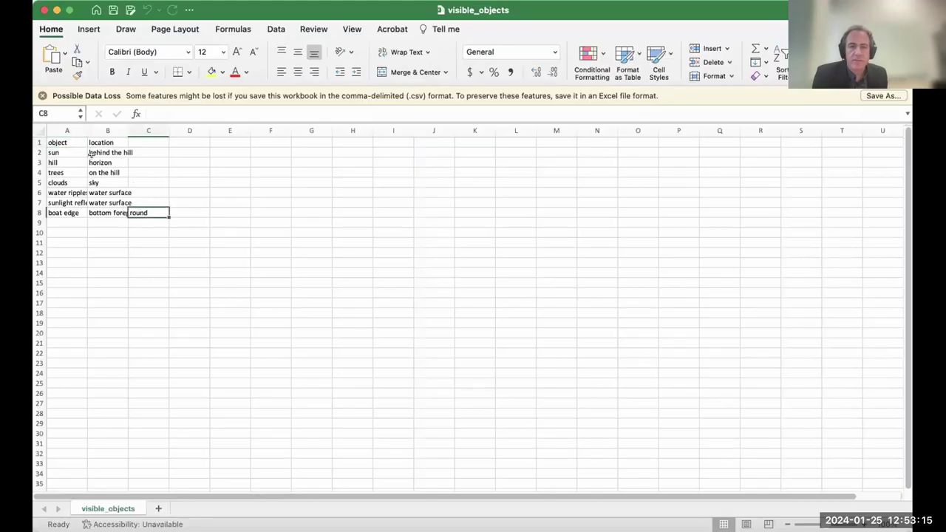
pyautogui.click(190, 240)
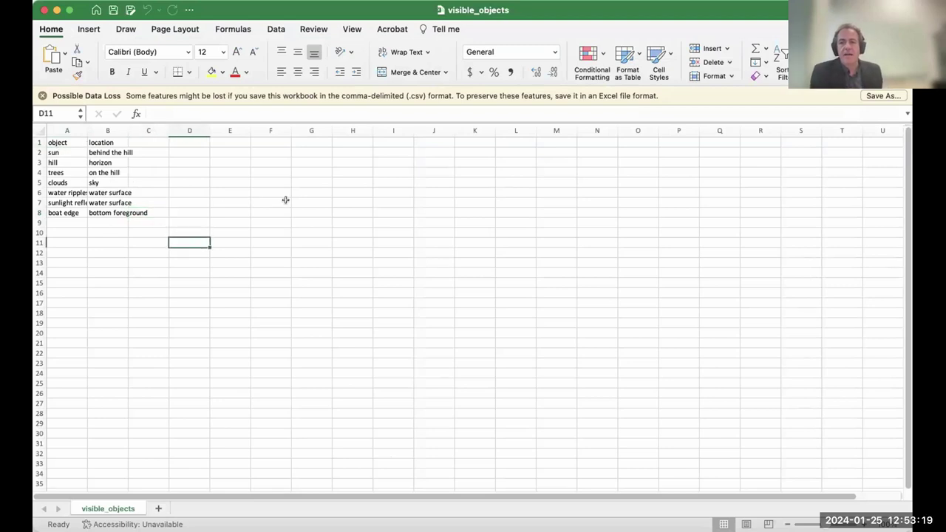